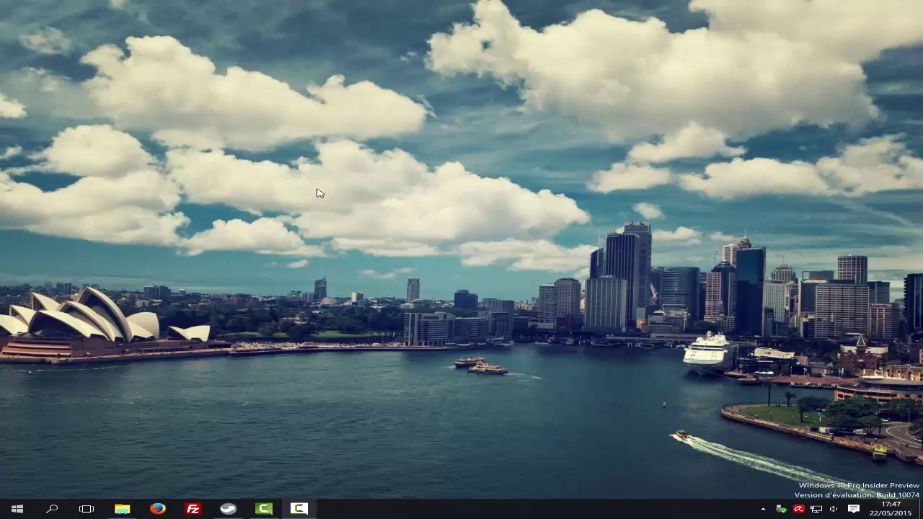
- Open the Vidéos folder and run PortableApps.com_Platform_Setup_12.0.5.paf.exe with Français as the installer language
mouse_move(128, 510)
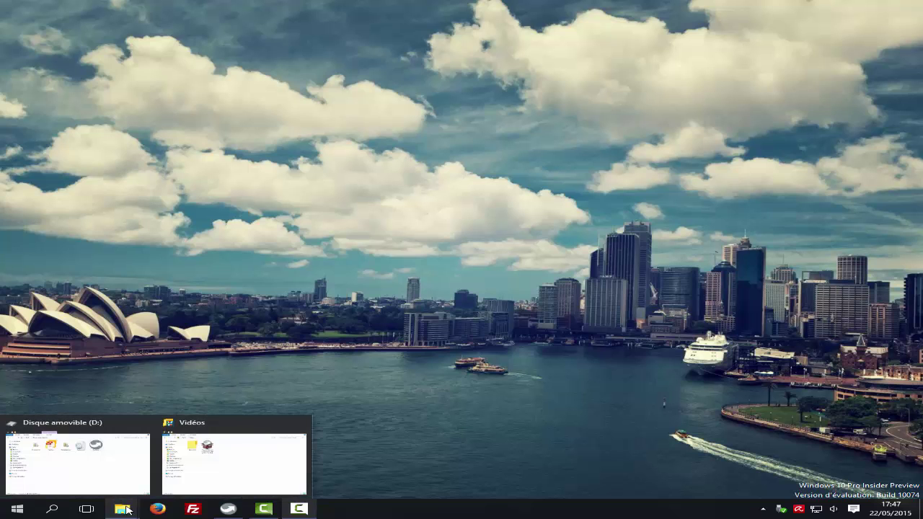
left_click(234, 463)
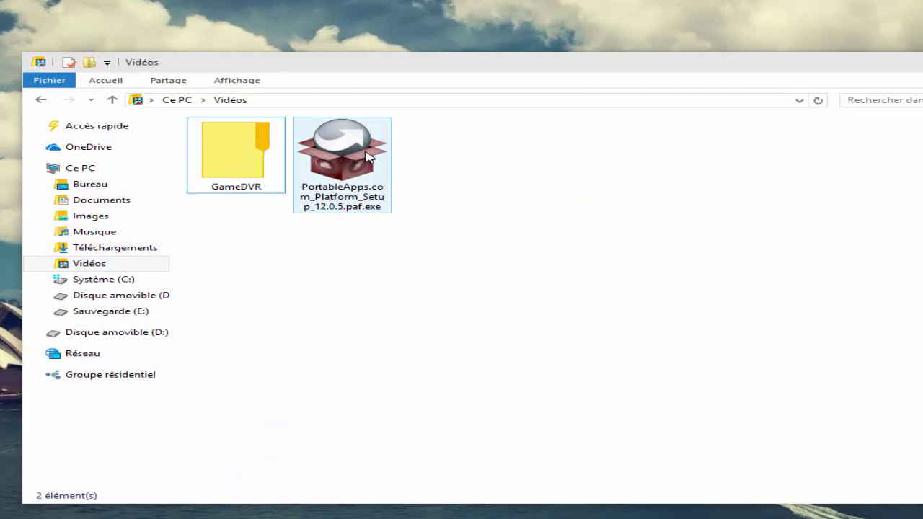
mouse_move(367, 157)
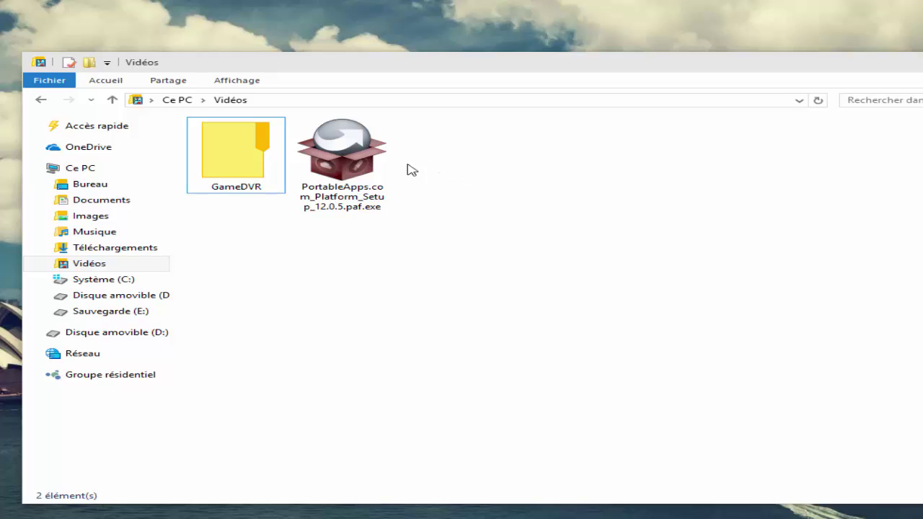
left_click(373, 171)
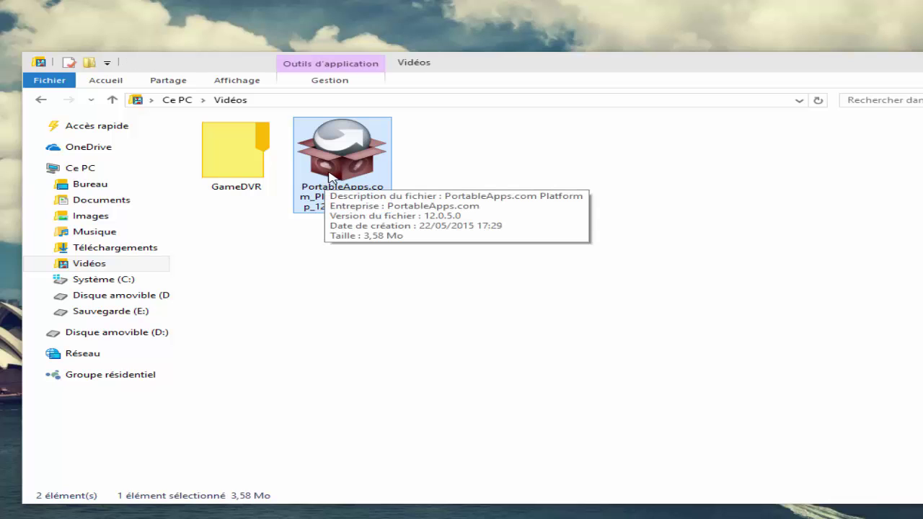
left_click(589, 204)
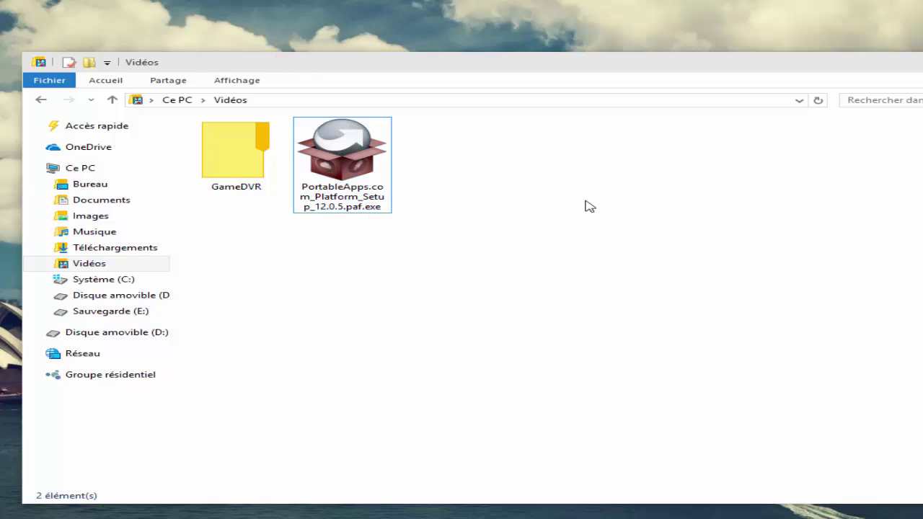
left_click(339, 169)
left_click(480, 200)
left_click(319, 179)
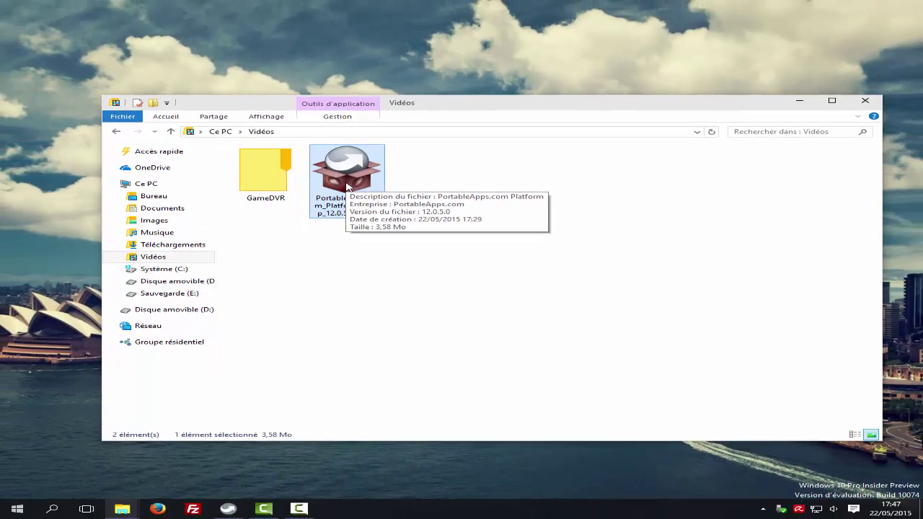
double_click(341, 173)
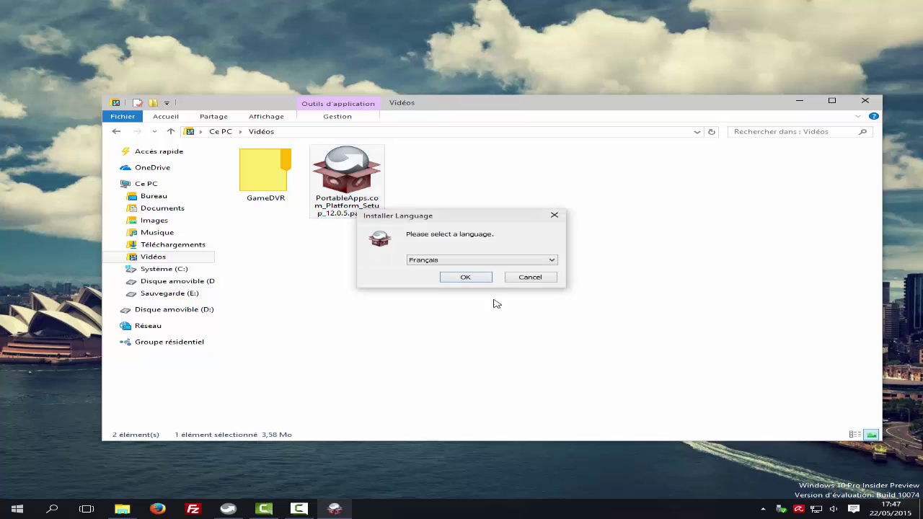
left_click(473, 279)
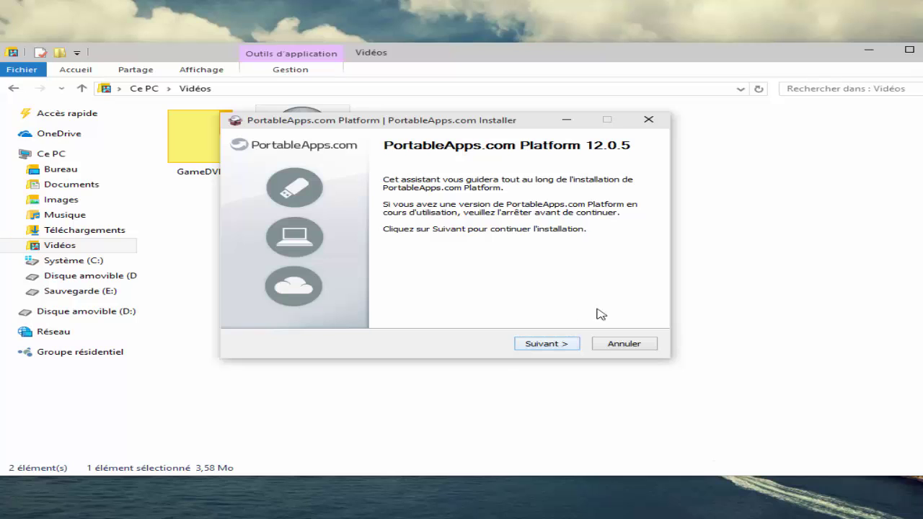
- Accept the platform's user licence and choose to update the existing installation
left_click(560, 344)
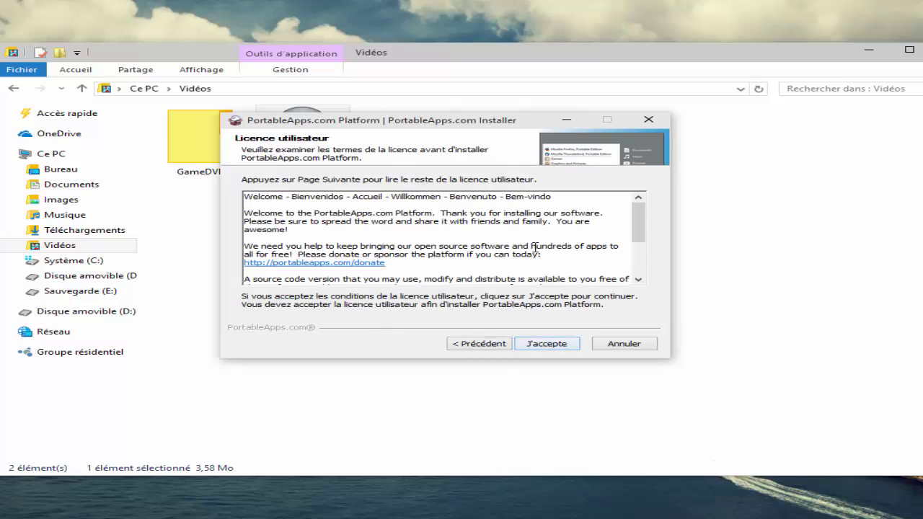
left_click(557, 346)
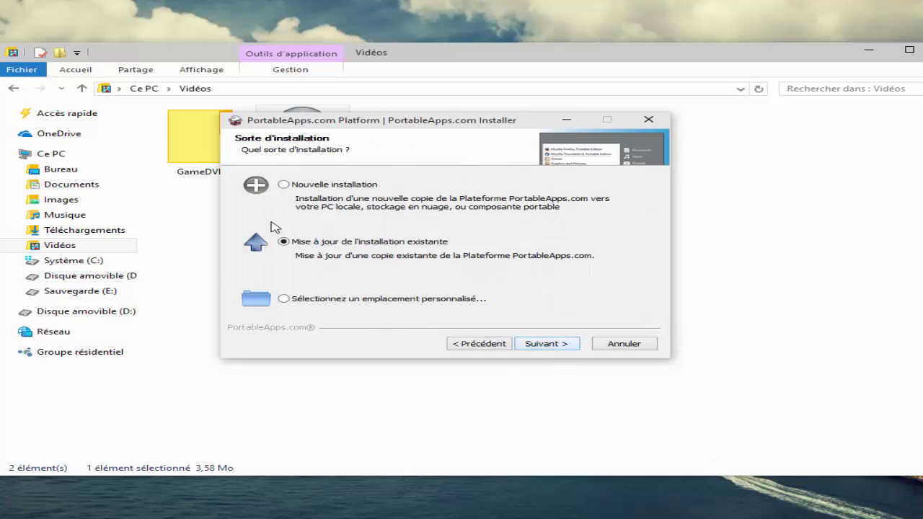
left_click(282, 186)
left_click(312, 244)
left_click(555, 346)
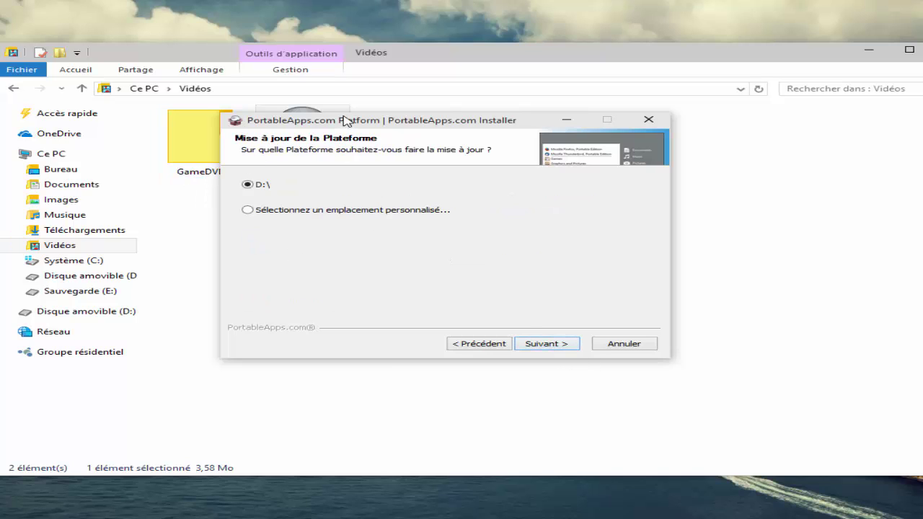
- Check the removable disk's drive letter among the drives of Ce PC and return to the installer
left_click_drag(345, 119, 441, 173)
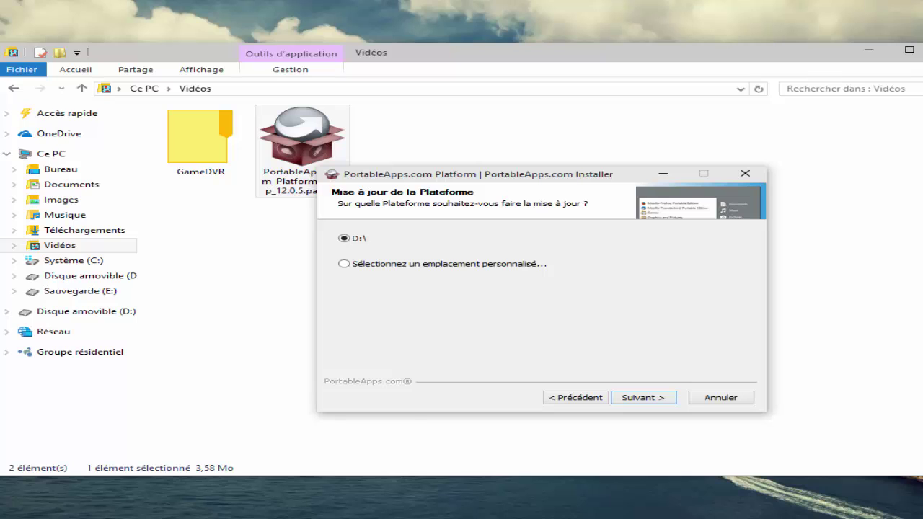
left_click(85, 158)
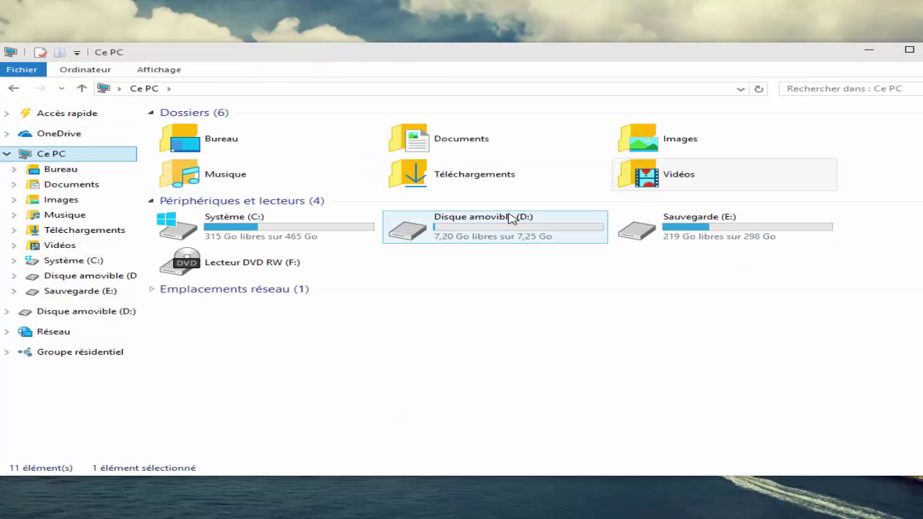
left_click(13, 88)
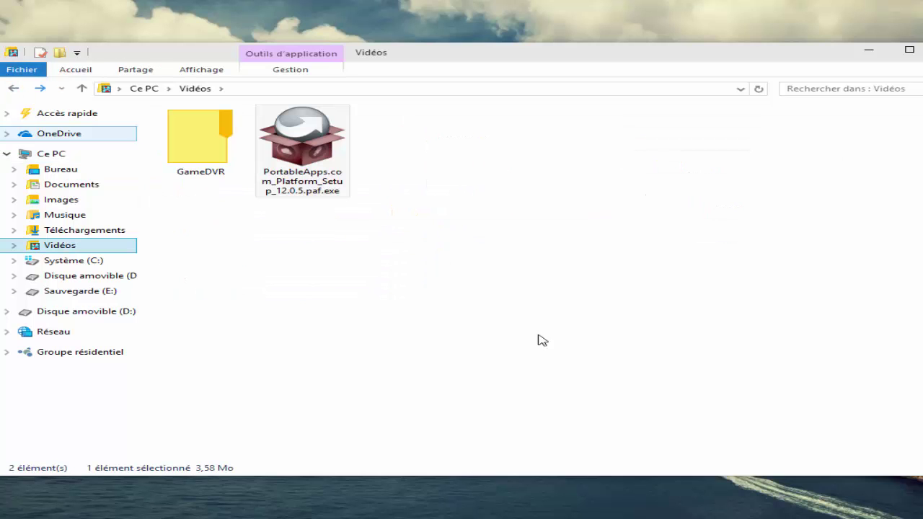
key("alt+Tab")
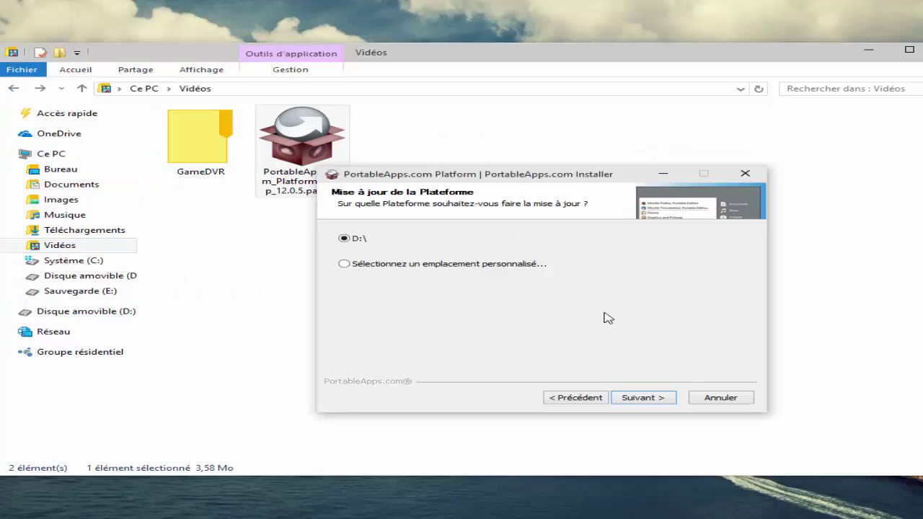
- Install the platform update on the existing copy at D:\ and close the finished installer
left_click(344, 265)
left_click(345, 240)
left_click(657, 401)
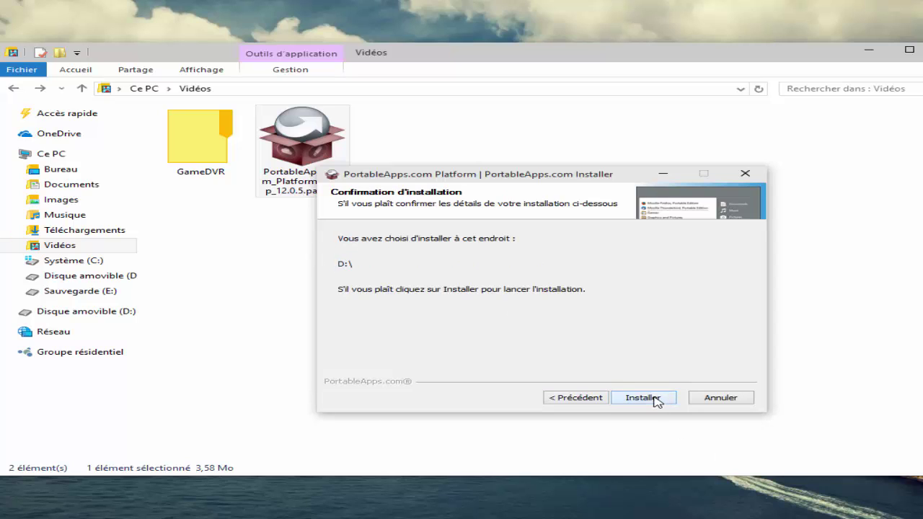
left_click(652, 399)
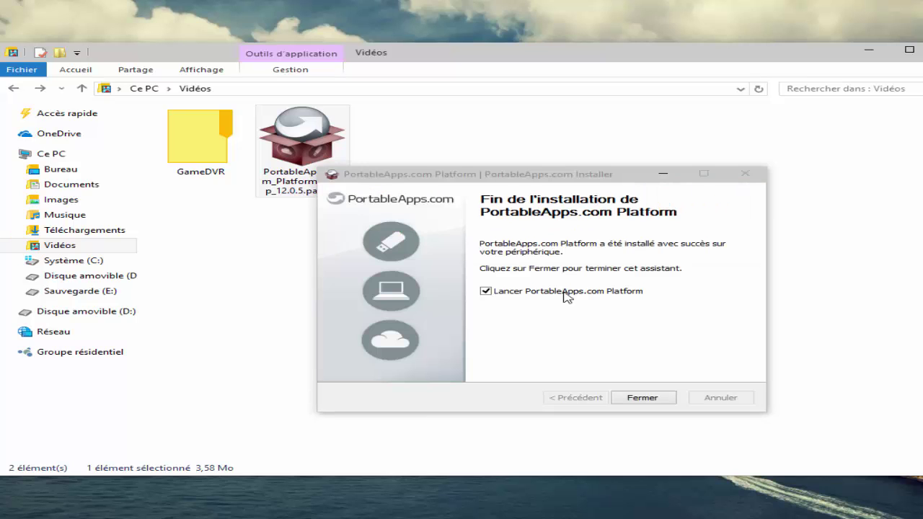
left_click(486, 291)
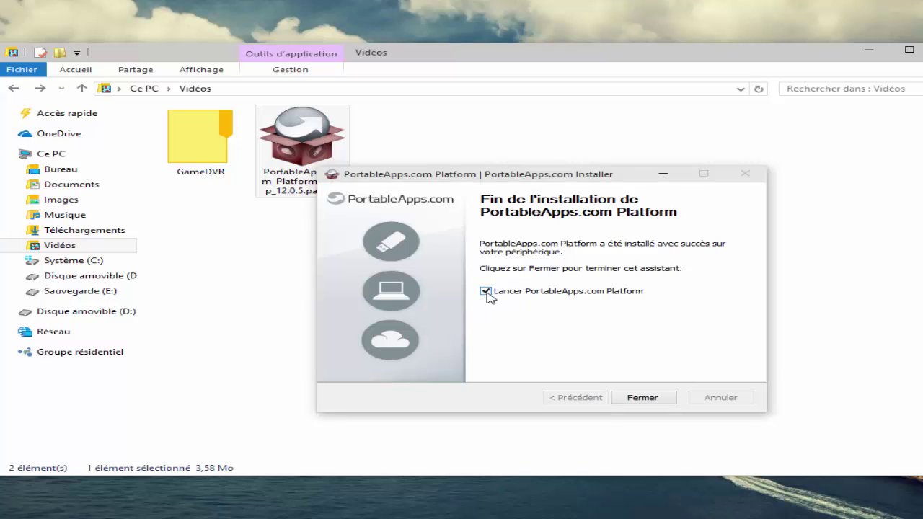
left_click(642, 397)
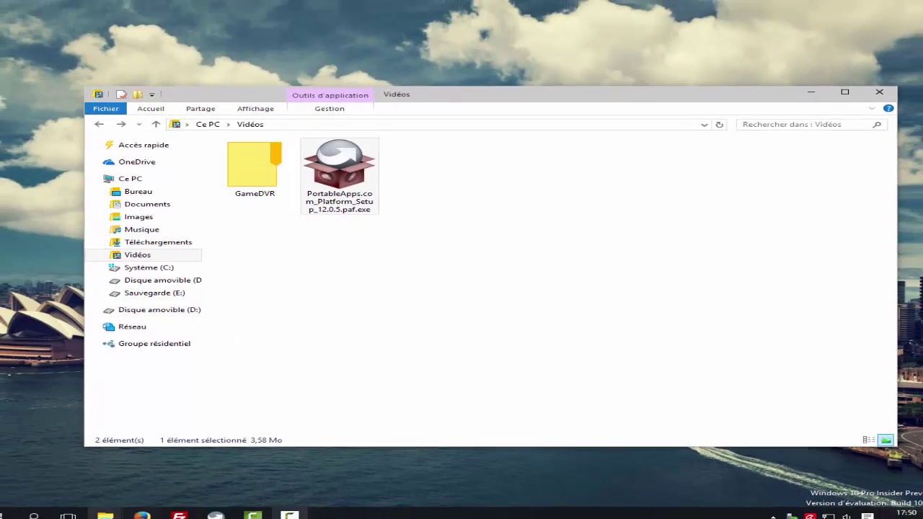
- Close the Vidéos window and run Start.exe from the removable disk (D:)
mouse_move(26, 518)
left_click(303, 423)
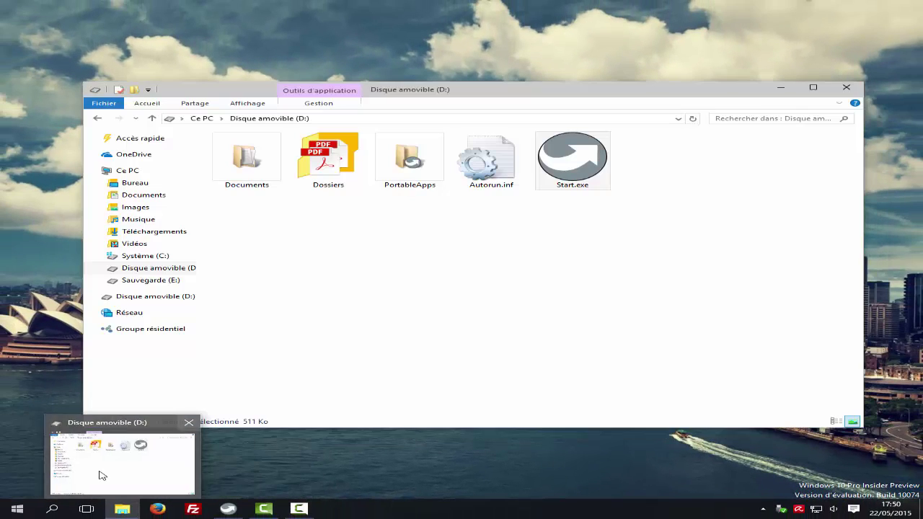
left_click(101, 476)
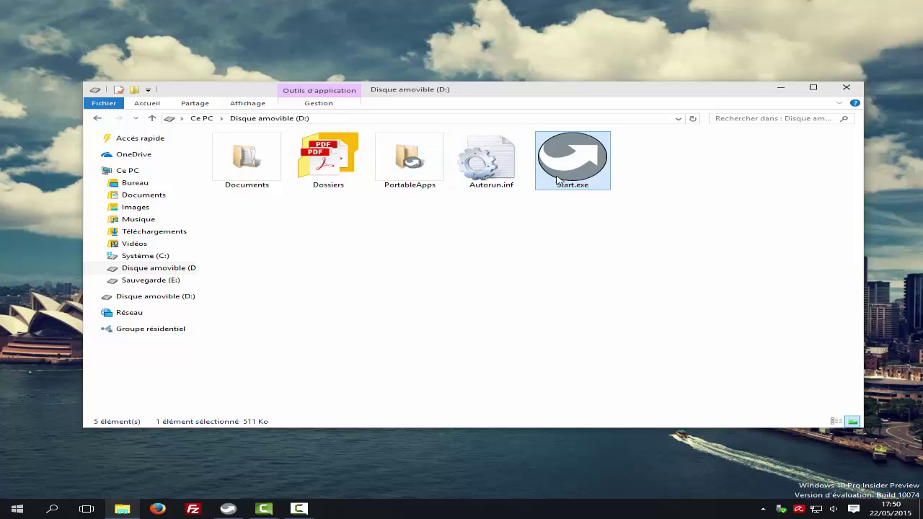
left_click(682, 169)
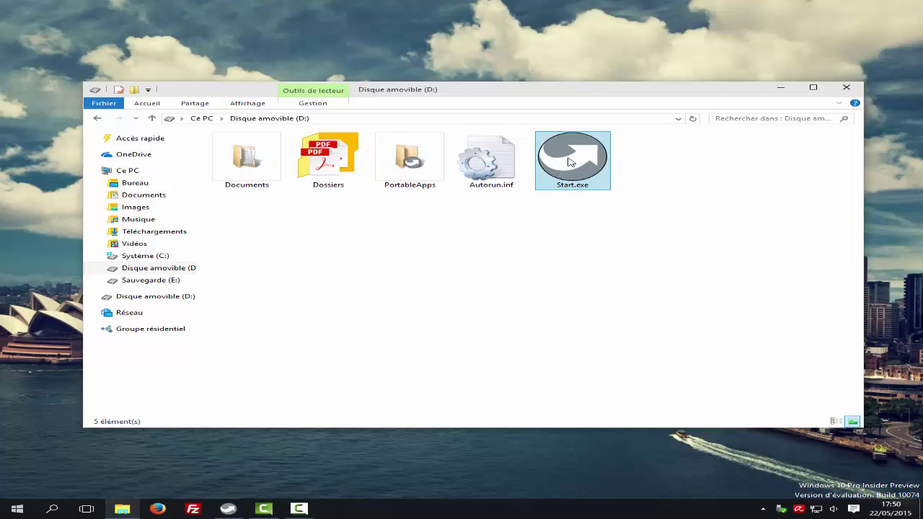
double_click(568, 159)
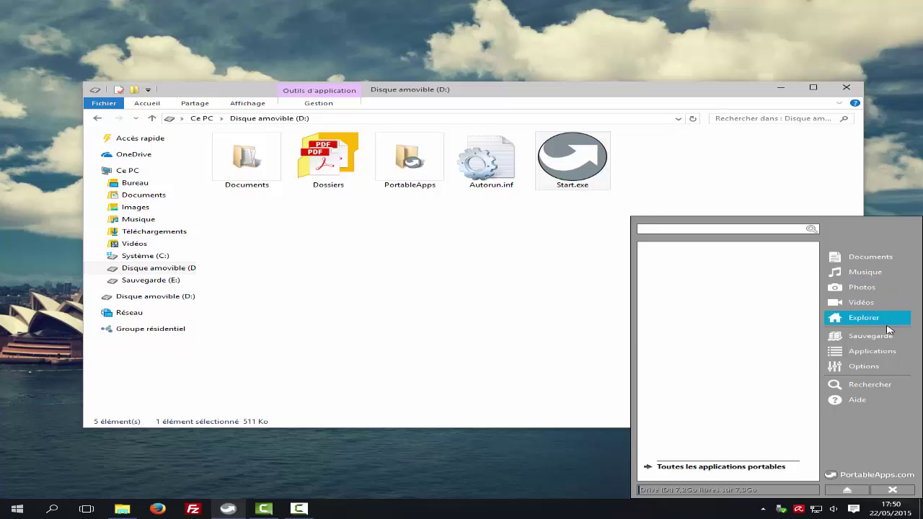
- Open the directory of new portable applications by category and minimise the removable disk's window
left_click(851, 351)
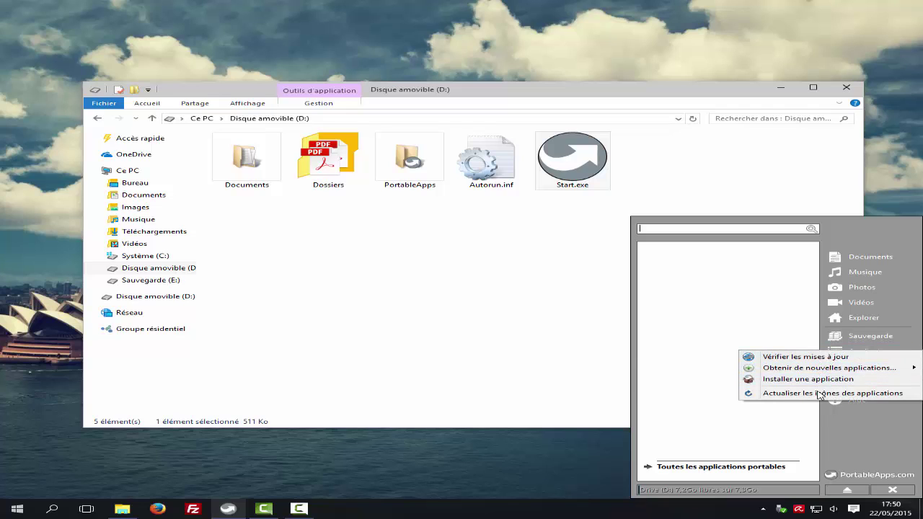
mouse_move(818, 367)
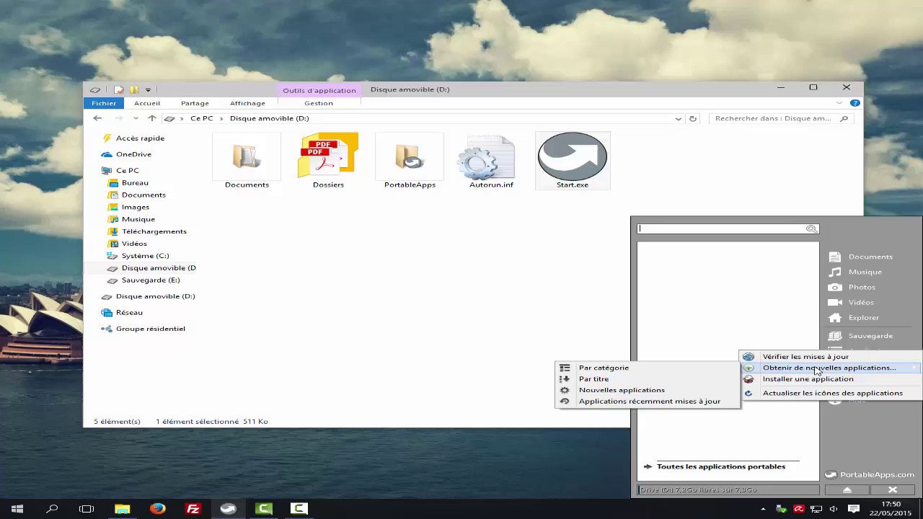
left_click(696, 370)
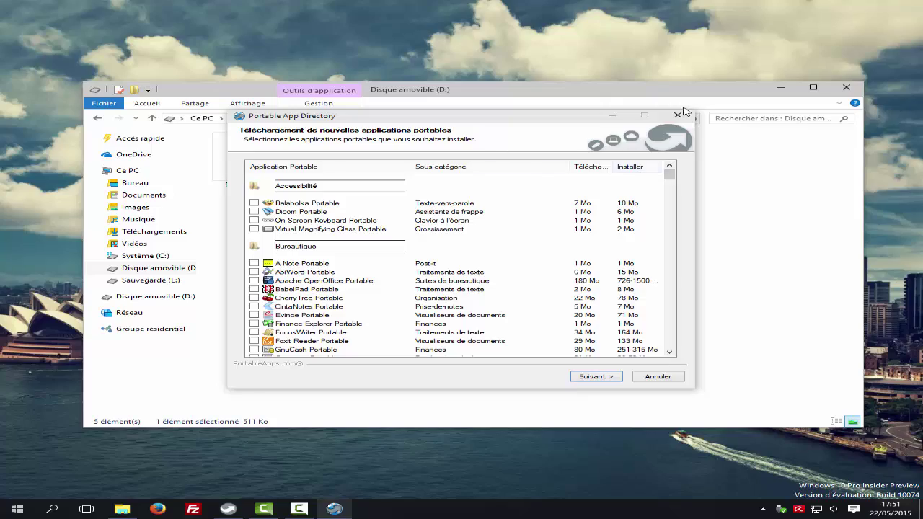
left_click(782, 89)
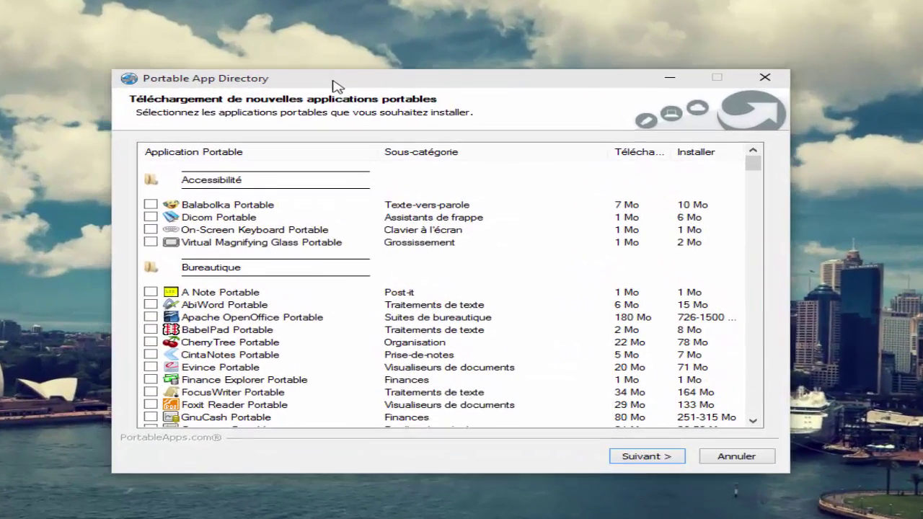
- Select 7-Zip Portable in the Utilitaires category and install it
mouse_move(755, 160)
left_mouse_down()
mouse_move(754, 178)
mouse_move(755, 161)
left_mouse_up()
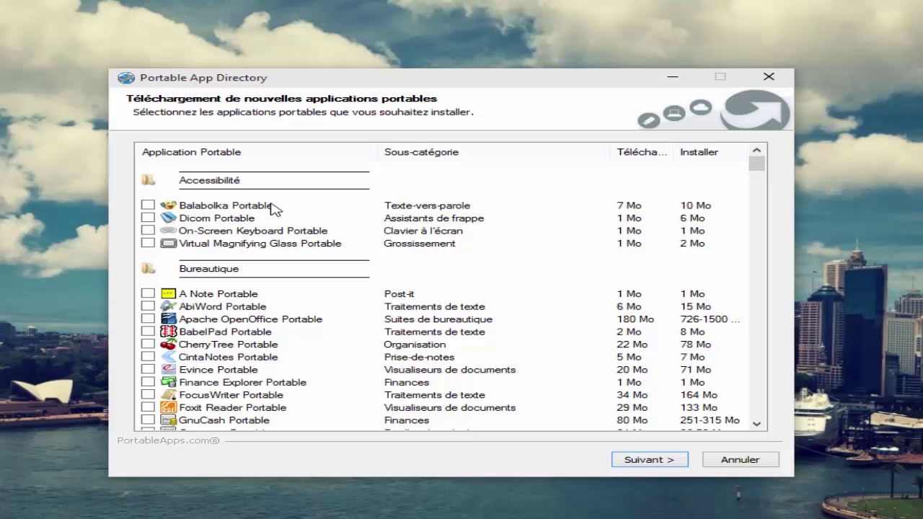
scroll(274, 209, "down", 1)
scroll(270, 211, "down", 9)
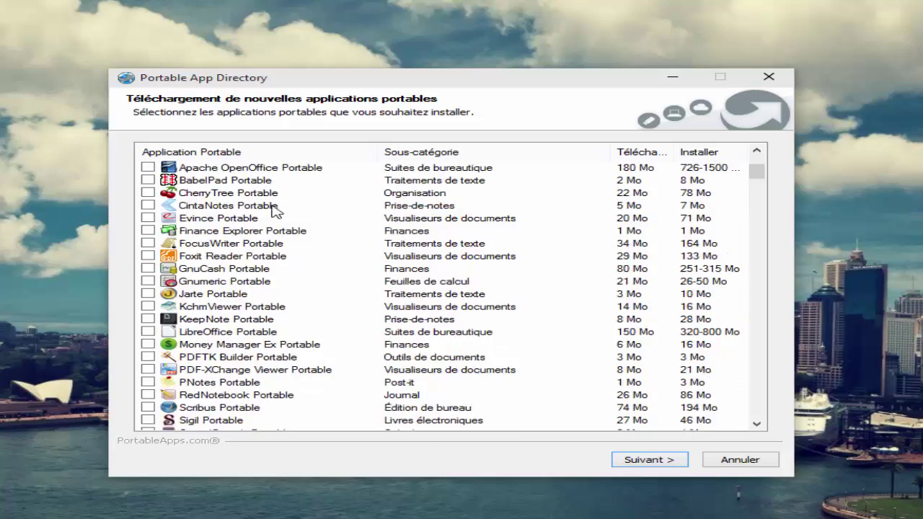
left_click_drag(760, 202, 766, 149)
scroll(451, 266, "down", 6)
scroll(450, 267, "down", 6)
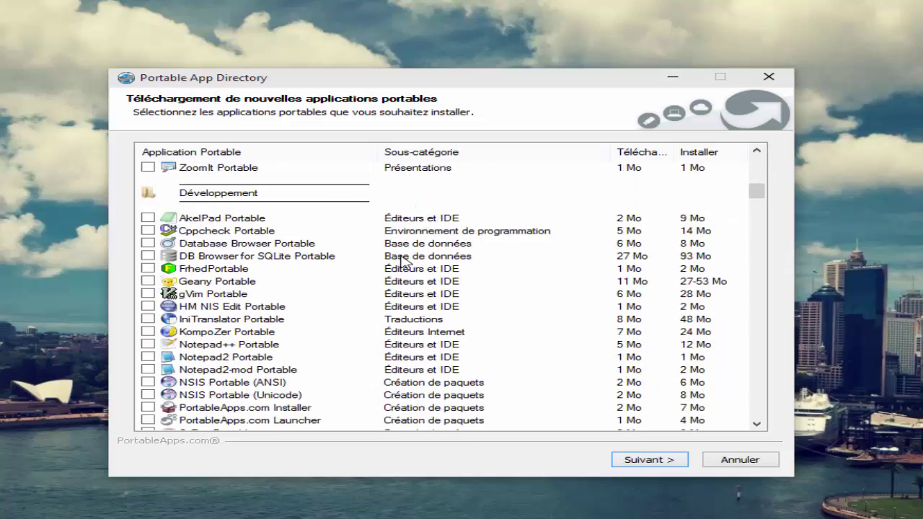
scroll(326, 245, "down", 20)
scroll(275, 244, "down", 20)
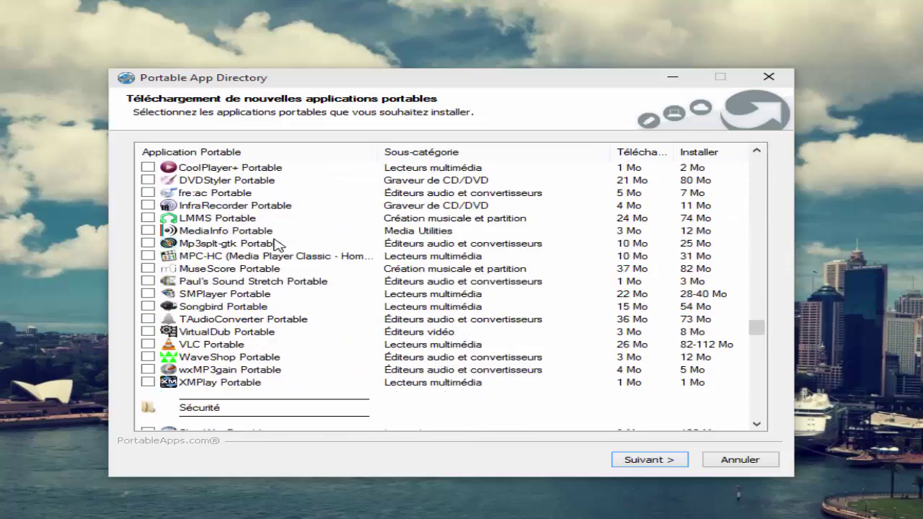
scroll(275, 243, "down", 5)
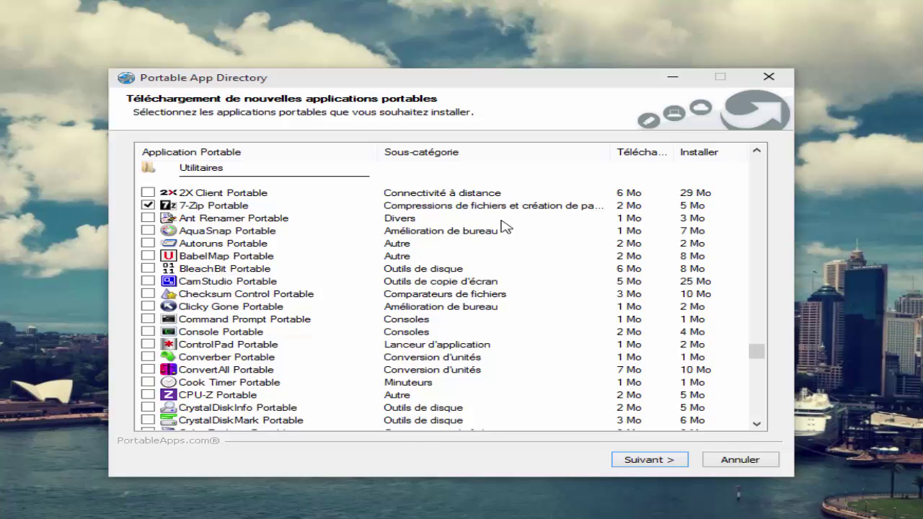
left_click(651, 461)
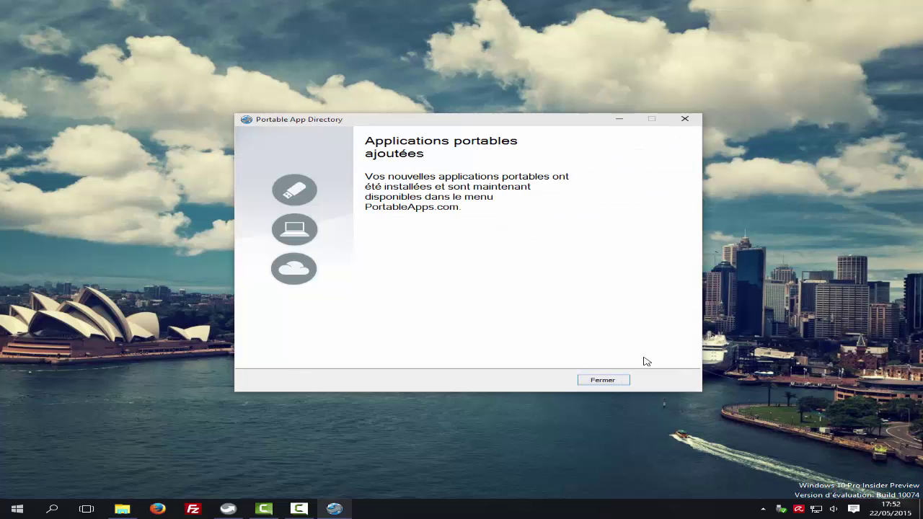
- Close the Portable App Directory wizard and bring up the PortableApps.com menu
left_click(598, 382)
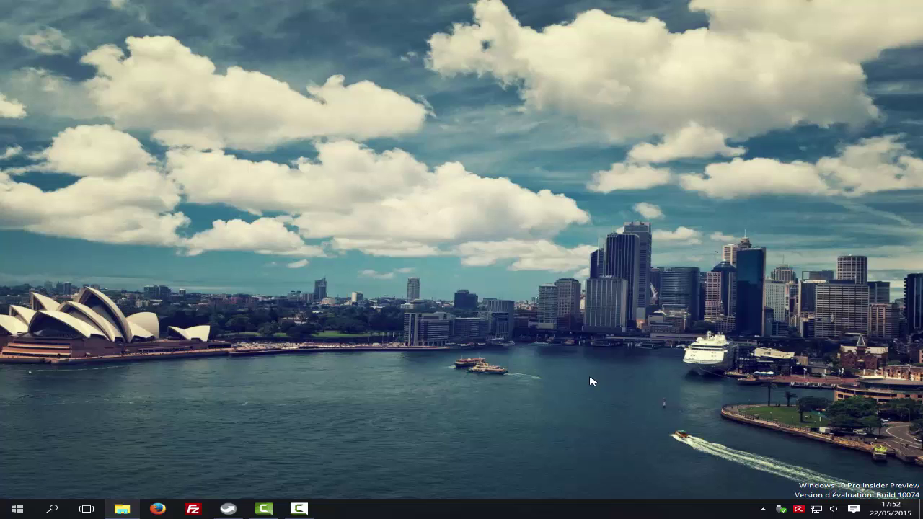
left_click(232, 512)
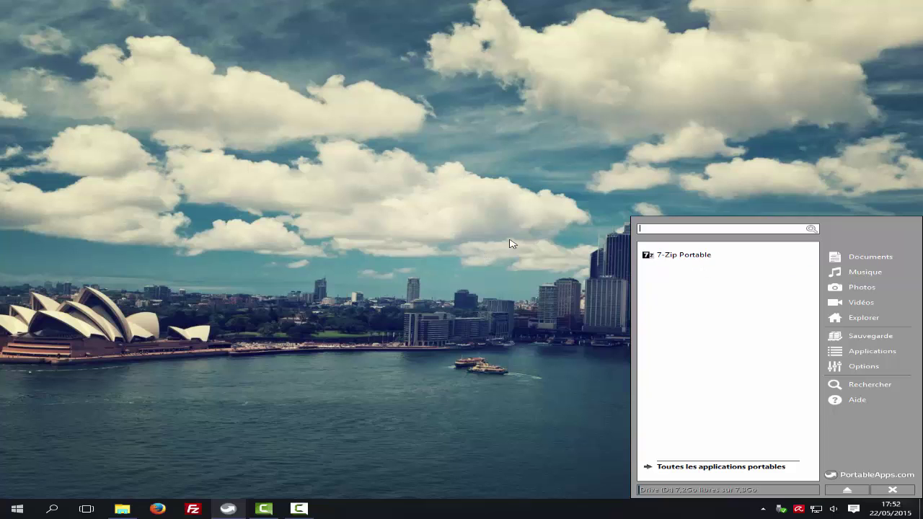
- Launch 7-Zip Portable, move and resize its file manager window to fit the screen, and close it
left_click(715, 257)
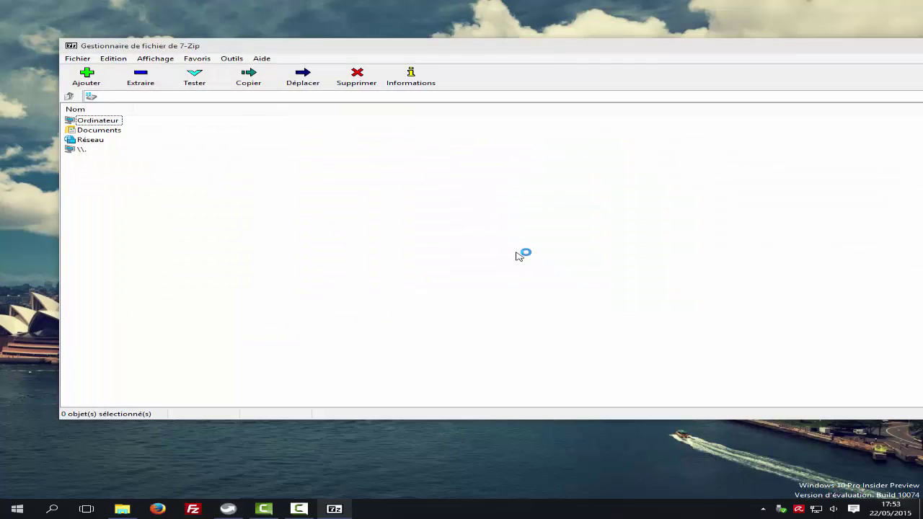
left_click_drag(326, 52, 282, 66)
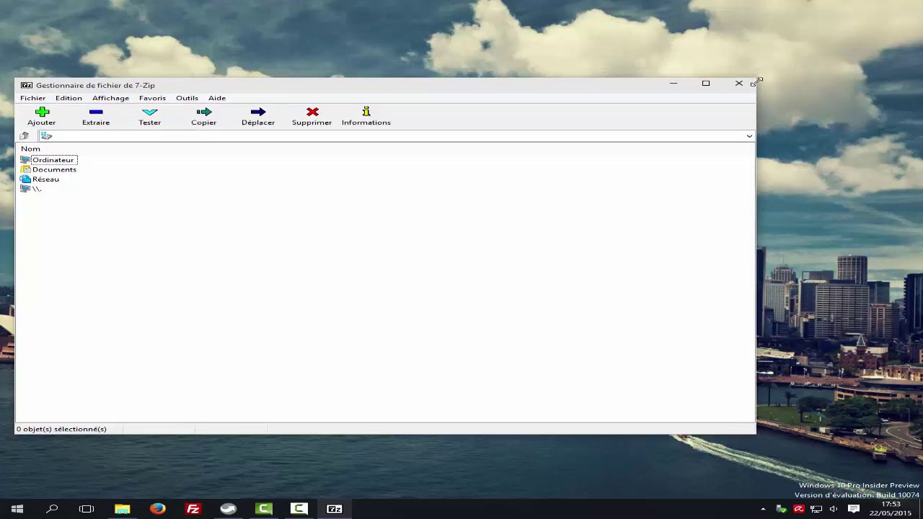
left_click_drag(574, 132, 585, 126)
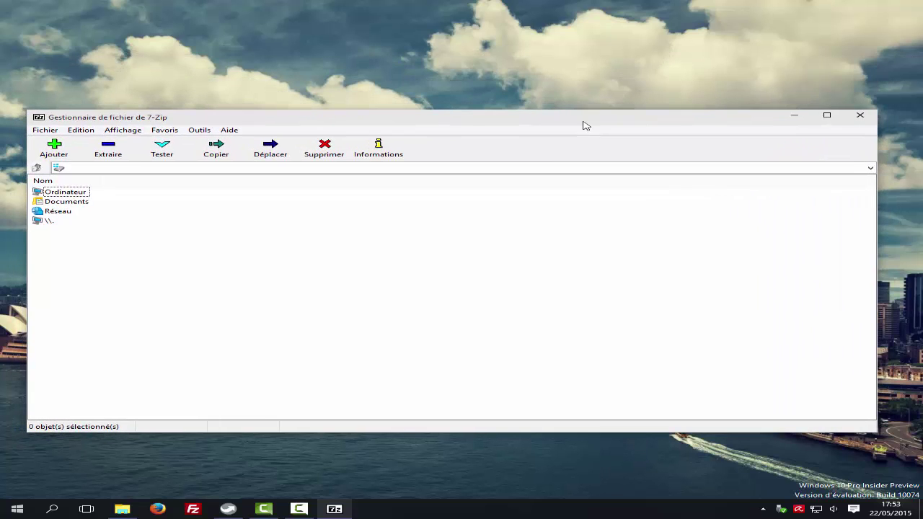
left_click(859, 116)
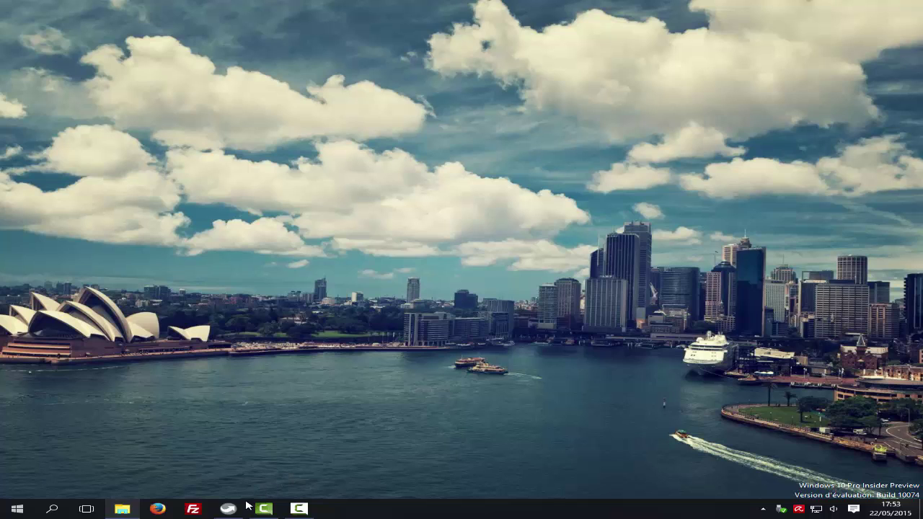
- Review the Connexion, Thèmes, Avancé and Général options of the PortableApps.com Platform, then accept the dialog and dismiss the menu
left_click(243, 508)
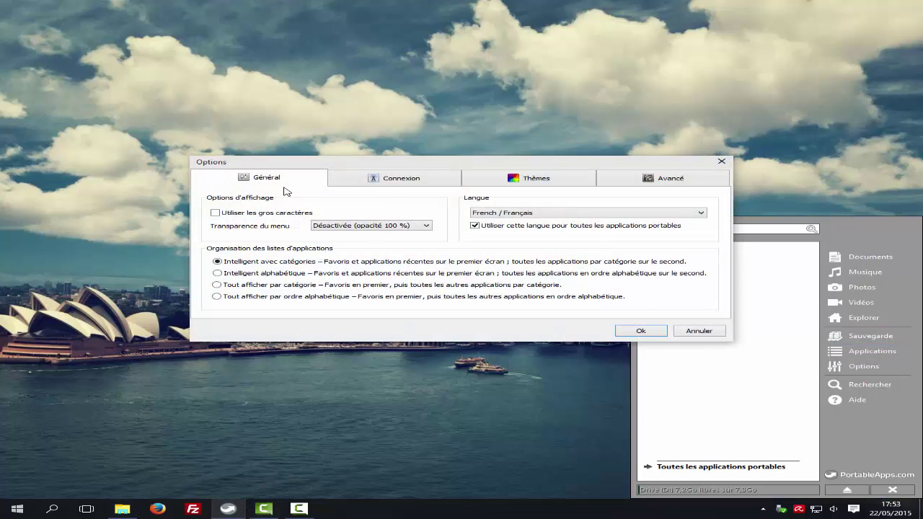
left_click(410, 185)
left_click(532, 182)
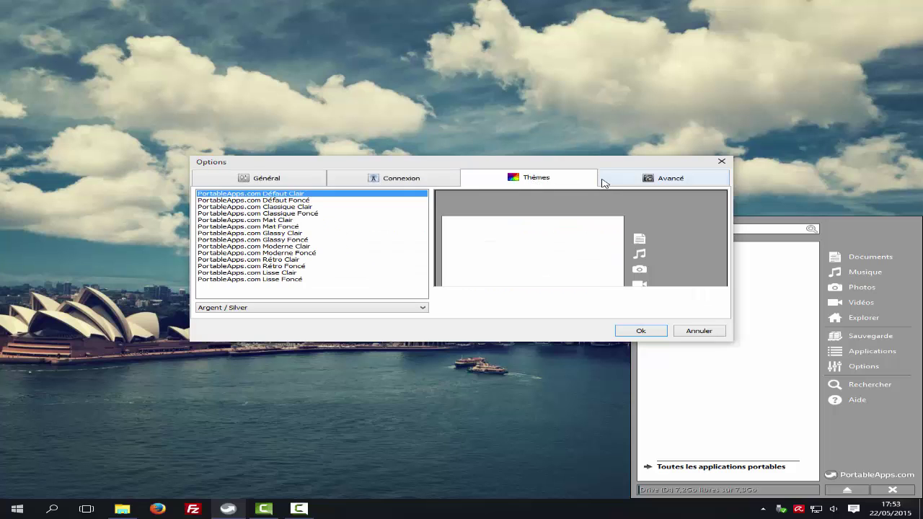
left_click(631, 184)
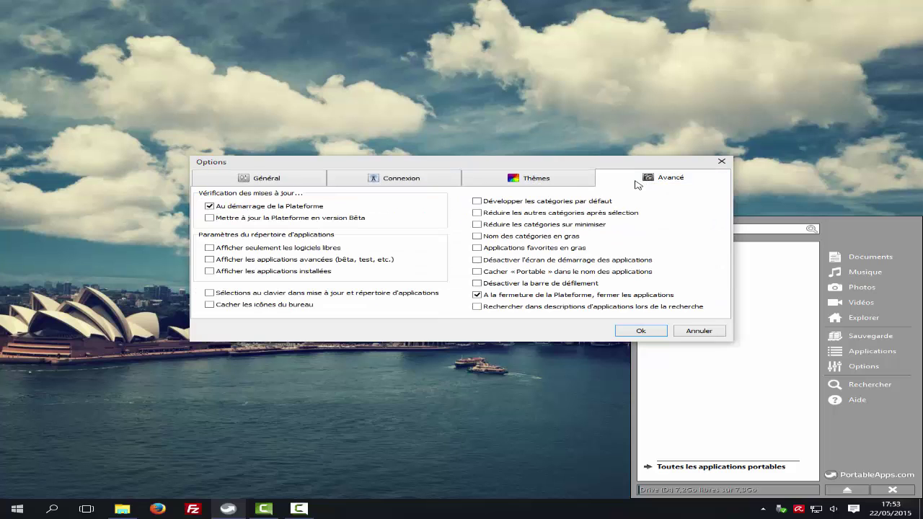
left_click(242, 182)
left_click(640, 331)
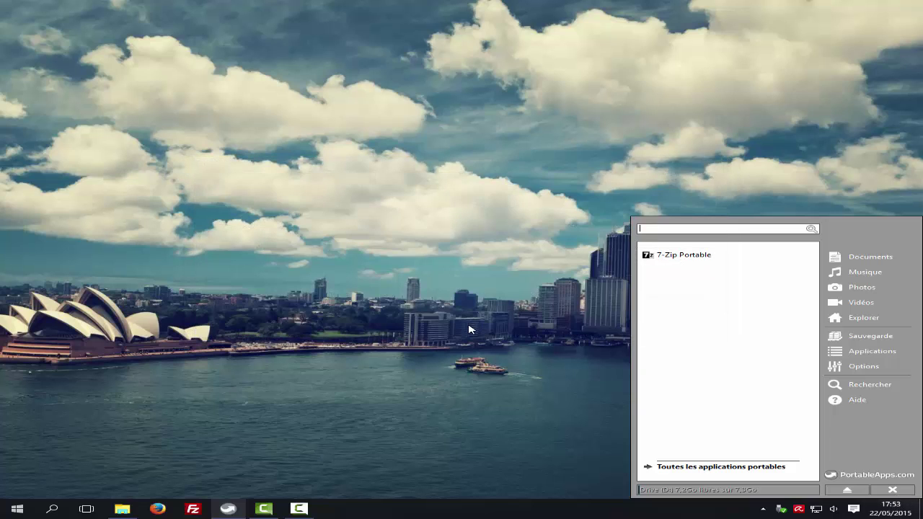
left_click(469, 330)
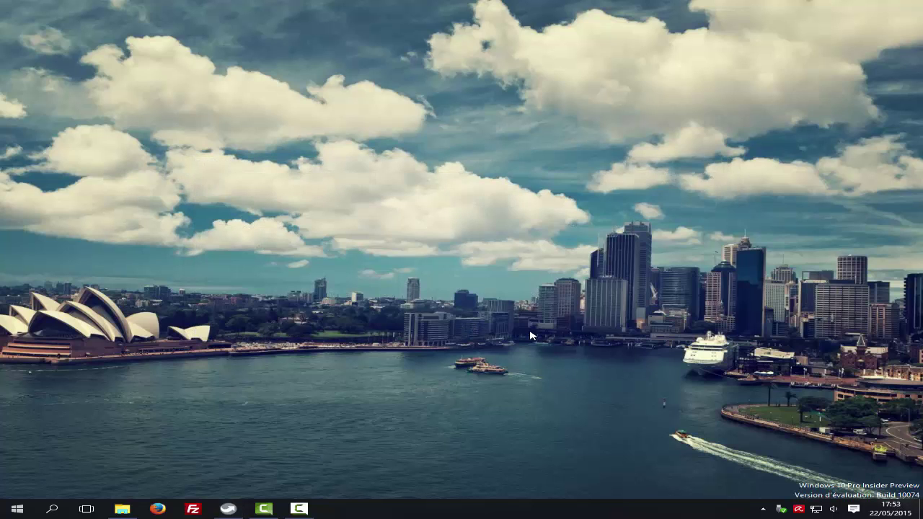